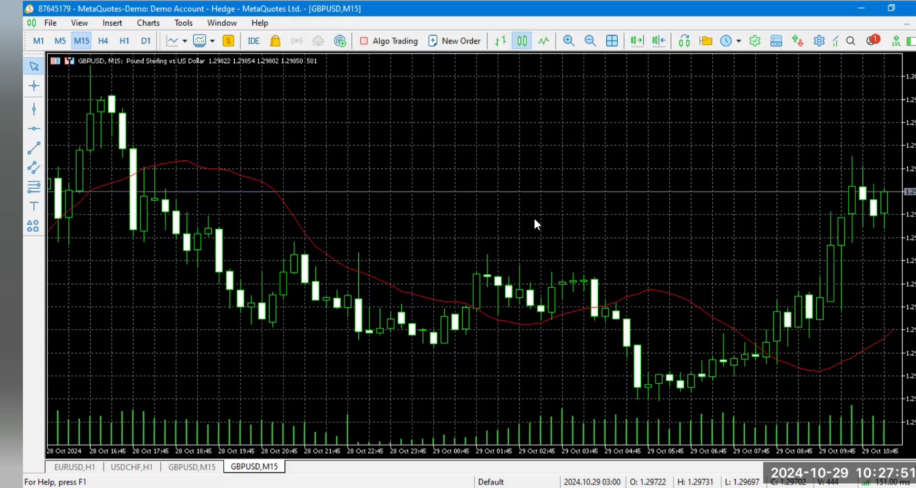
Open the Properties dialog for the GBPUSD M15 chart from its context menu
{"action": "right_click", "coordinate": [534, 221]}
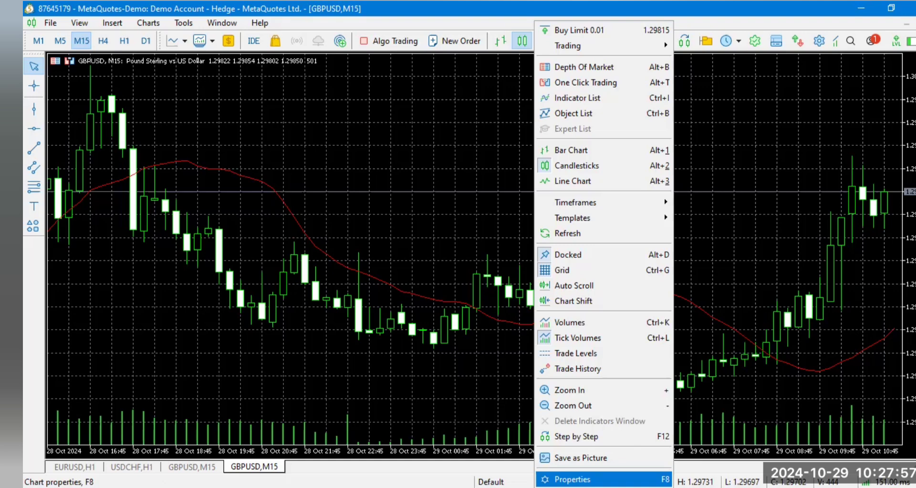
{"action": "left_click", "coordinate": [572, 479]}
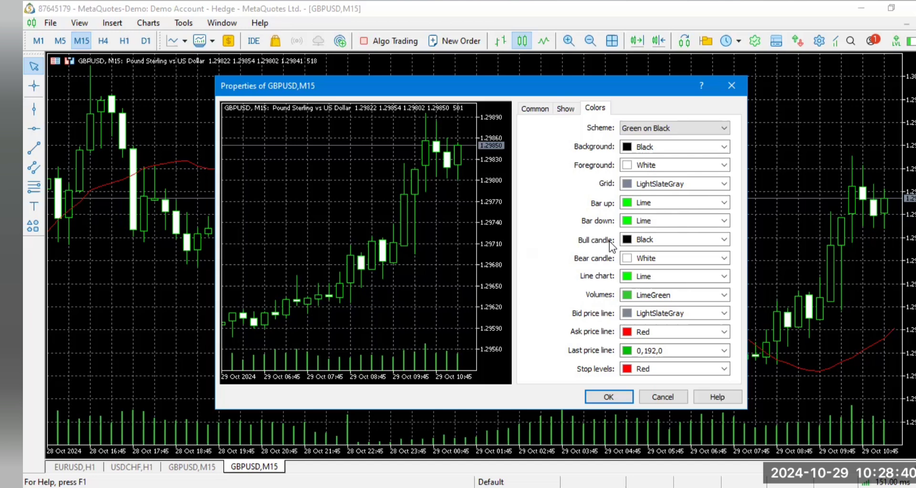
Set Bull candle to Chartreuse, and Bear candle and Bar down to Red
{"action": "left_click", "coordinate": [725, 241]}
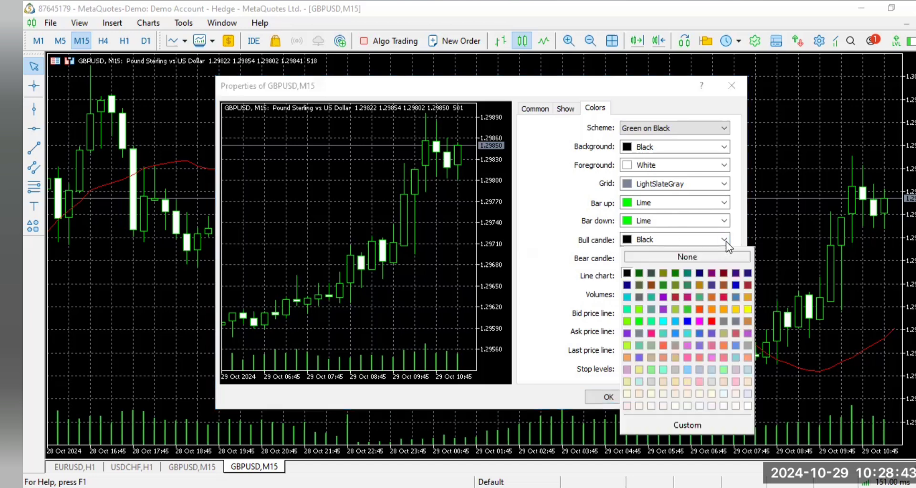
{"action": "left_click", "coordinate": [626, 321]}
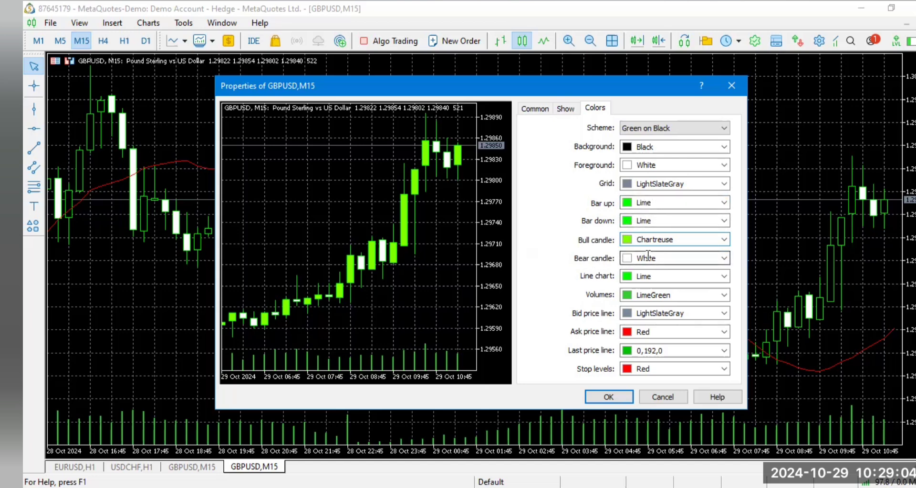
{"action": "left_click", "coordinate": [724, 259]}
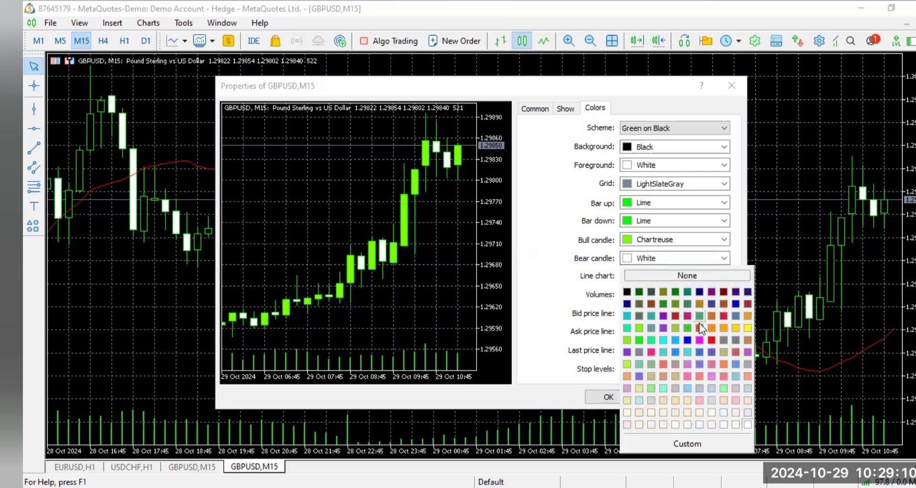
{"action": "left_click", "coordinate": [709, 339]}
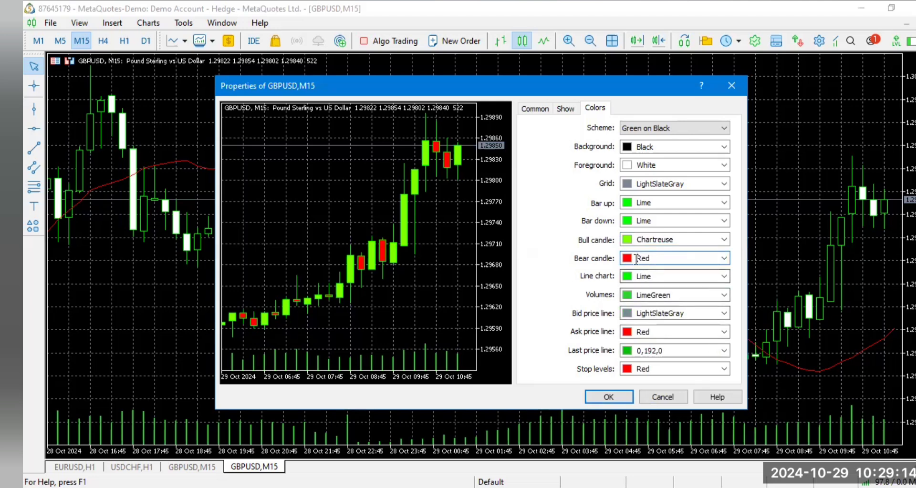
{"action": "left_click", "coordinate": [724, 221]}
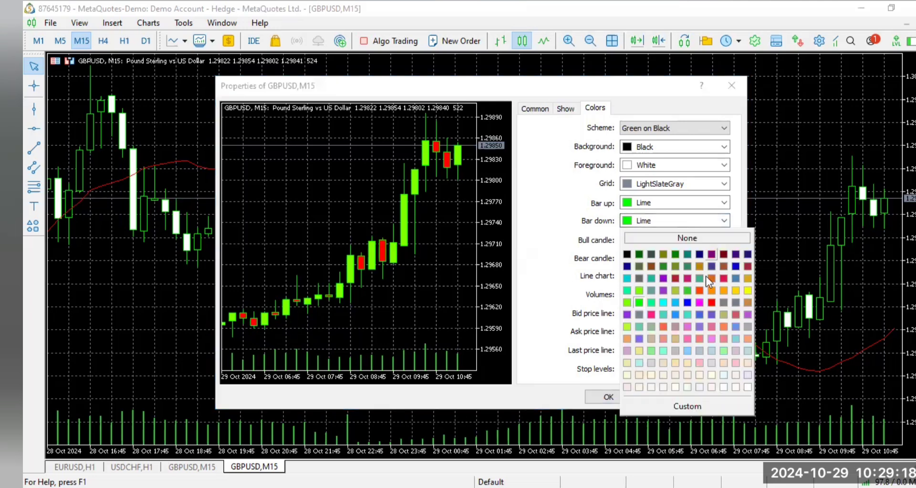
{"action": "left_click", "coordinate": [711, 303]}
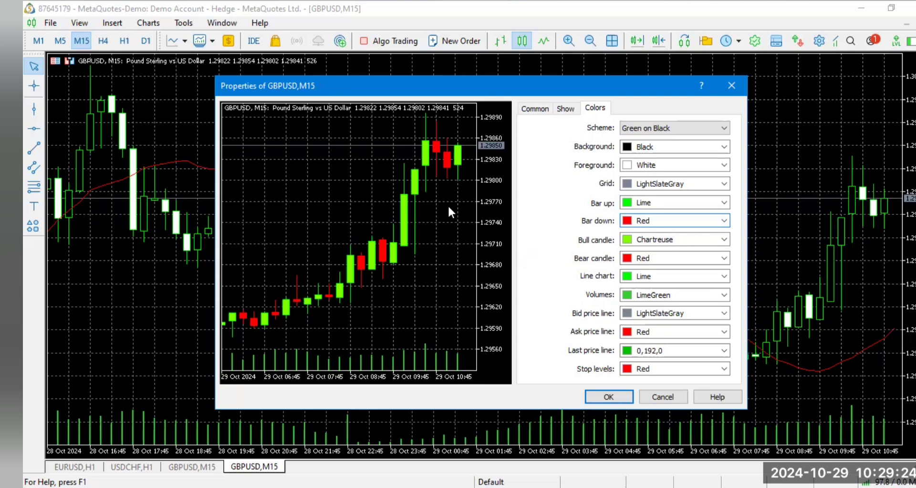
Set the chart background colour to DarkSlateGray
{"action": "left_click", "coordinate": [724, 147]}
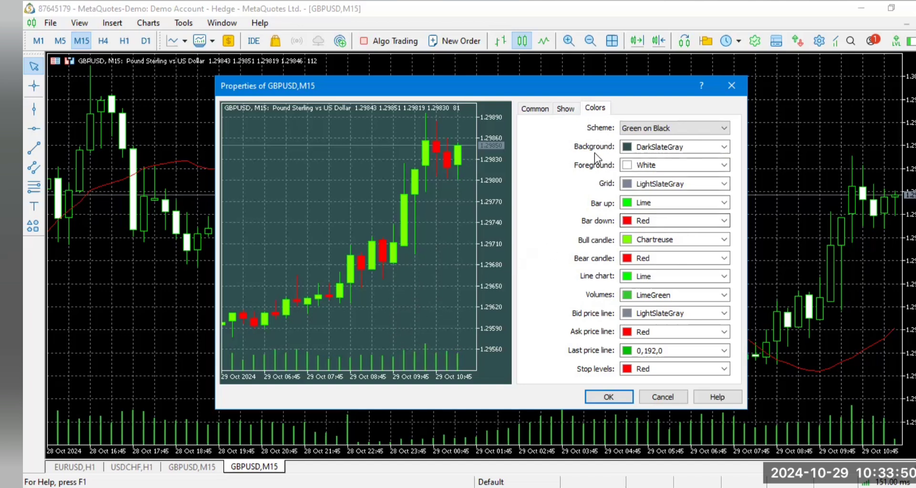
Uncheck Show grid on the Show tab of the chart properties
{"action": "left_click", "coordinate": [565, 108]}
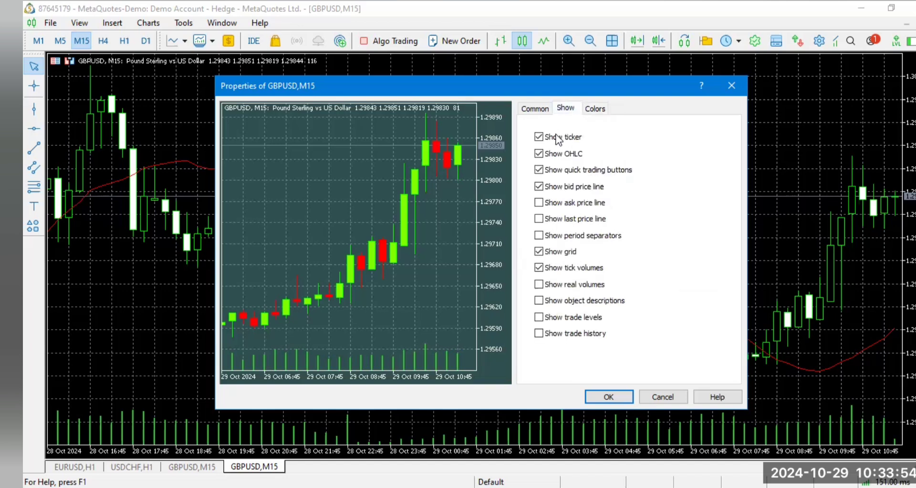
{"action": "left_click", "coordinate": [540, 251]}
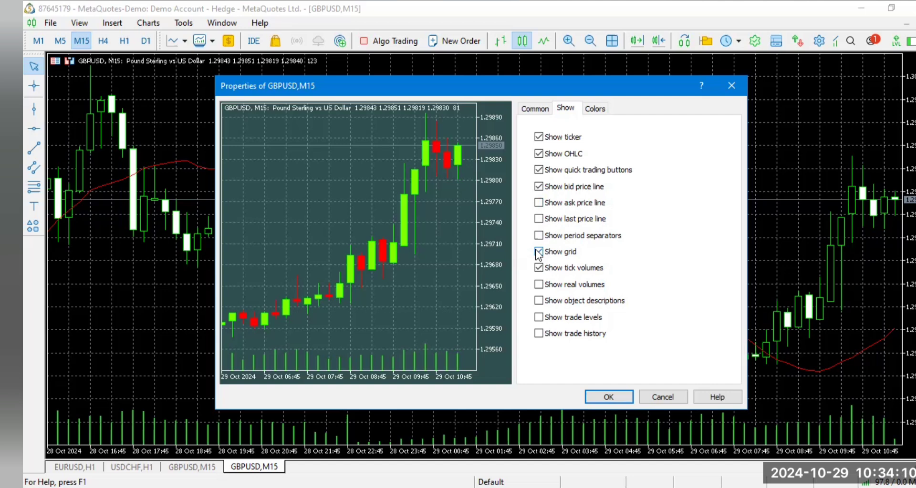
{"action": "left_click", "coordinate": [540, 252]}
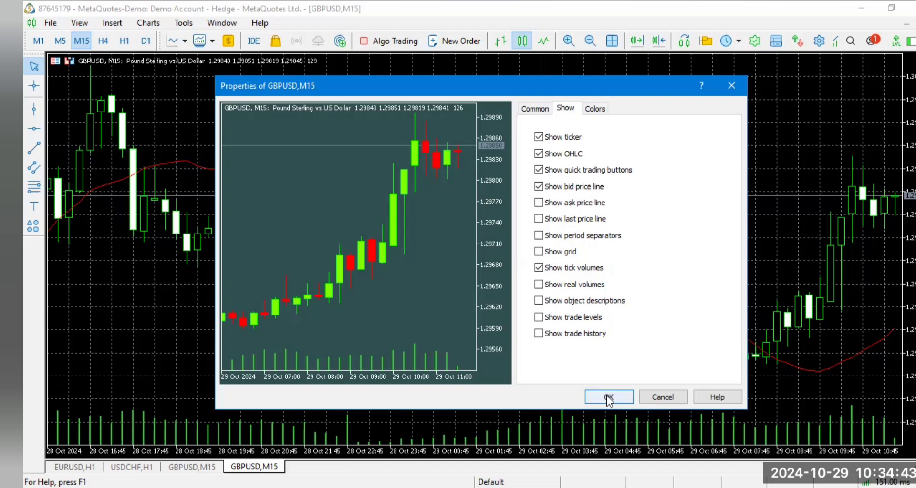
Confirm the properties with OK and scroll the GBPUSD chart to view the result
{"action": "left_click", "coordinate": [608, 398]}
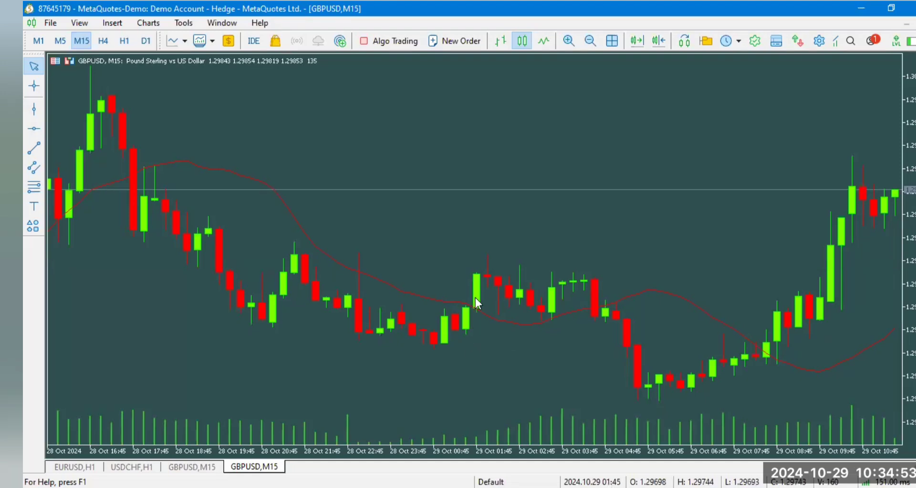
{"action": "scroll", "coordinate": [474, 335], "scroll_direction": "down", "scroll_amount": 1}
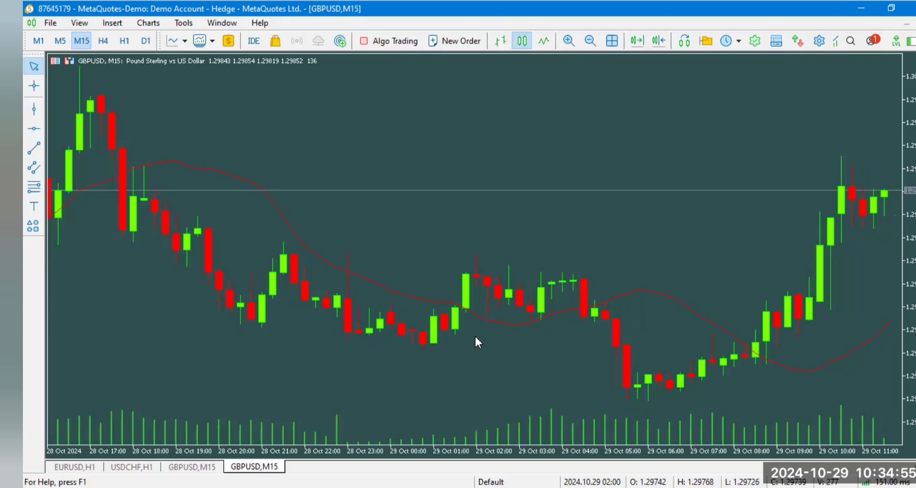